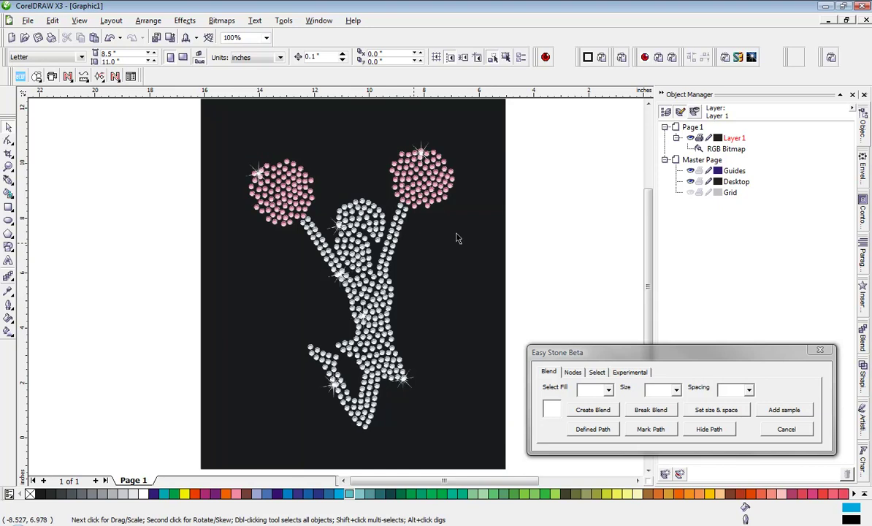
Step: Delete the rhinestone cheerleader bitmap with the black background from the drawing
click(726, 148)
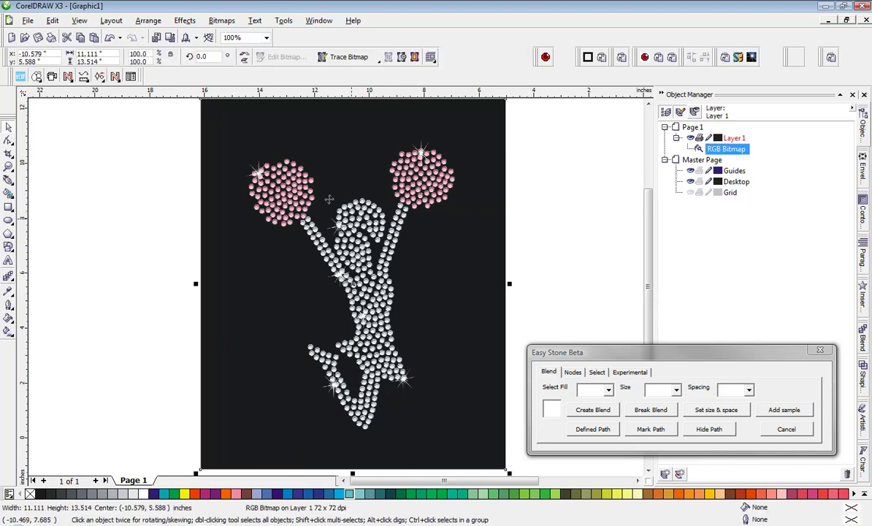
click(584, 252)
click(320, 329)
key(Delete)
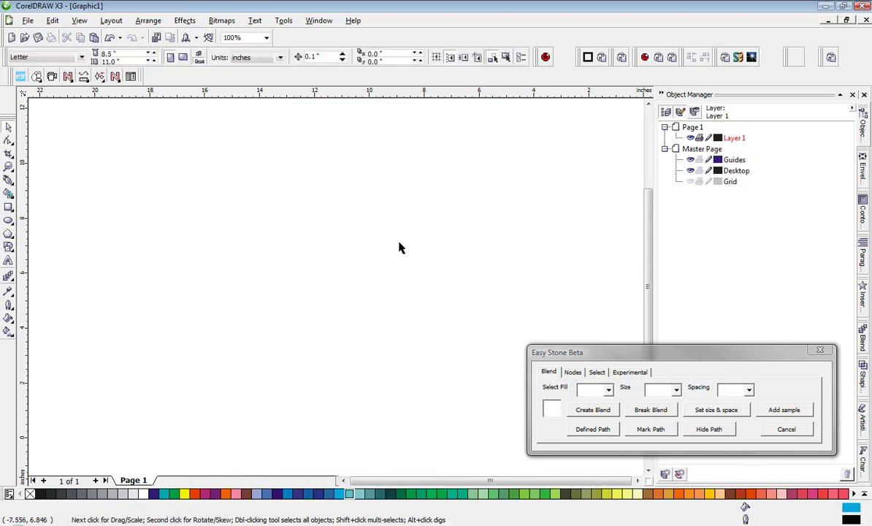
Step: Switch to the Firefox "cheer silhouette" image results and bring the newbergyouthcheer.com leaping cheerleader silhouette into the CorelDRAW page
scroll(335, 292, down, 1)
scroll(336, 292, down, 1)
scroll(403, 293, up, 2)
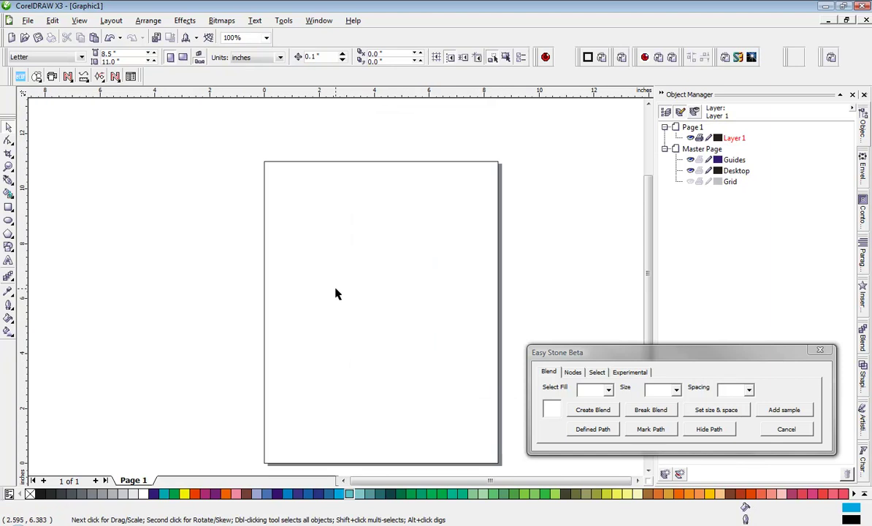
mouse_move(603, 523)
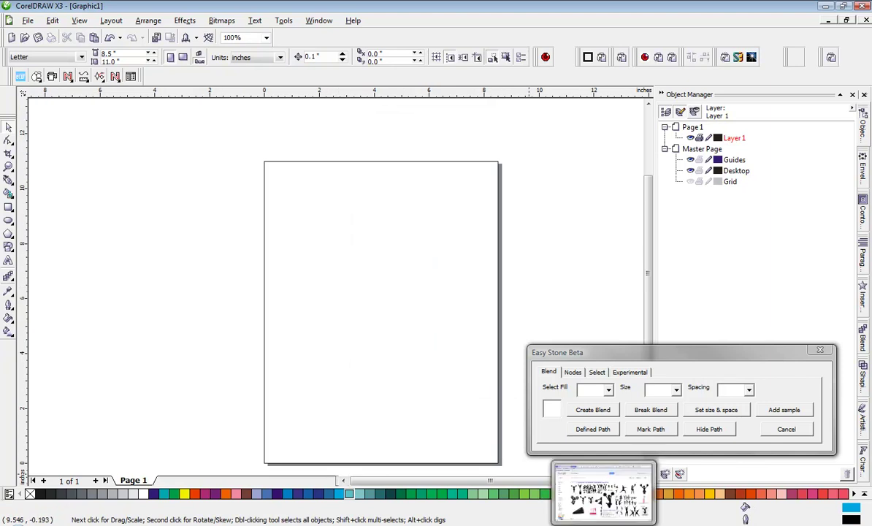
click(603, 493)
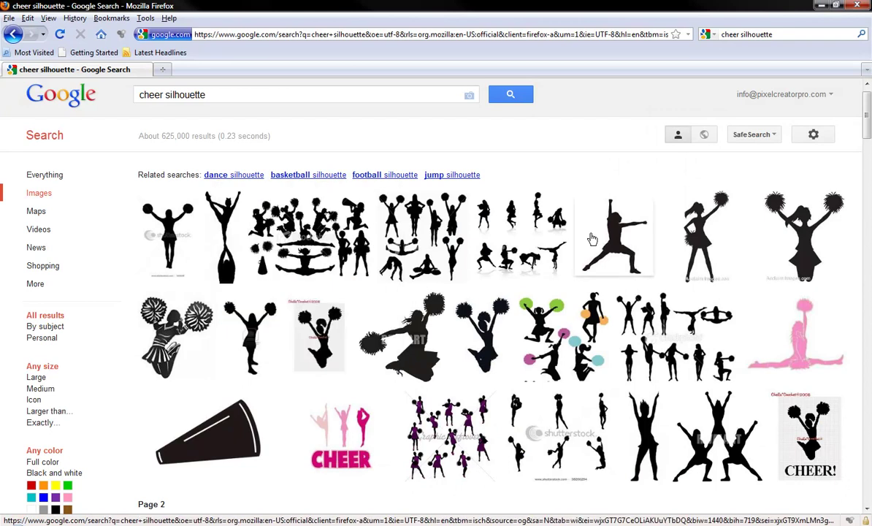
mouse_move(617, 248)
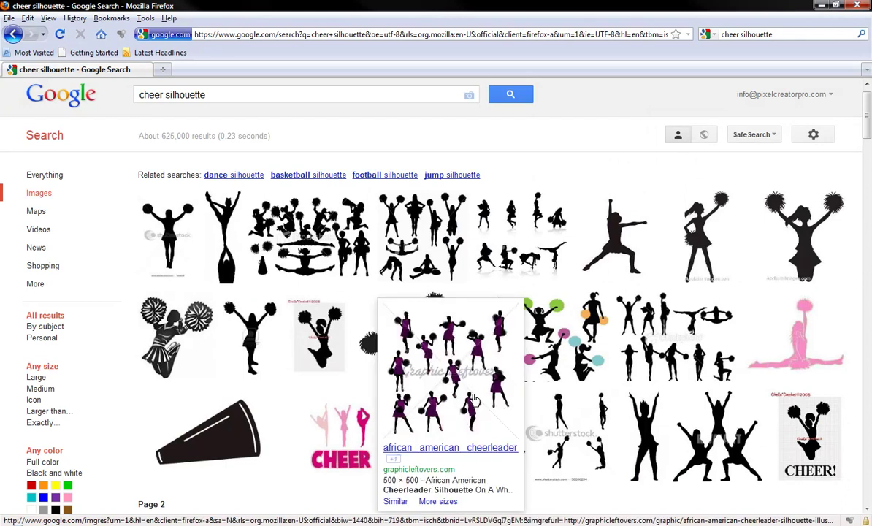
mouse_move(488, 334)
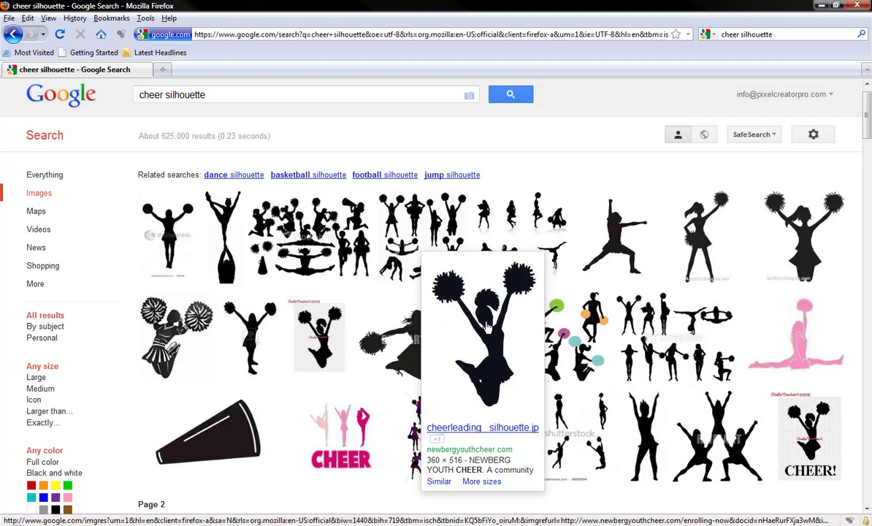
drag(488, 328, 367, 326)
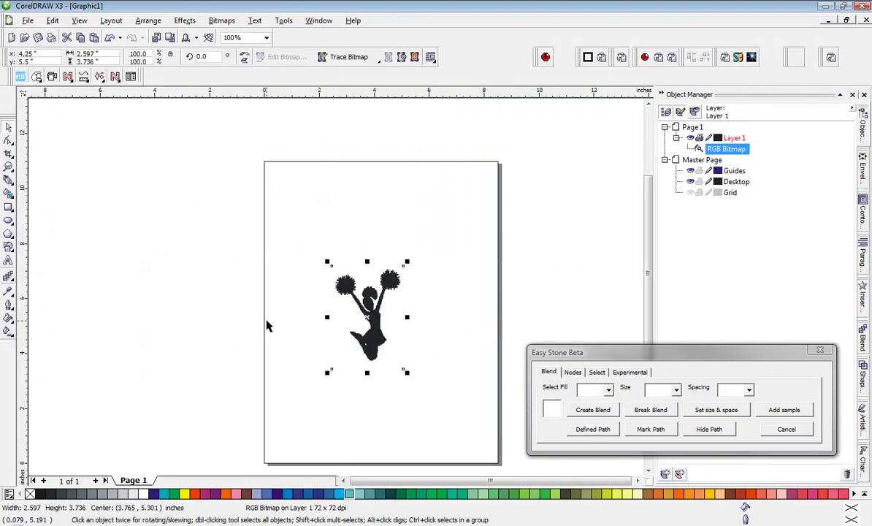
Step: Trace the imported silhouette bitmap with the Low Quality Image preset, smoothing 25, two colors, and the background removed
click(290, 329)
scroll(241, 281, up, 1)
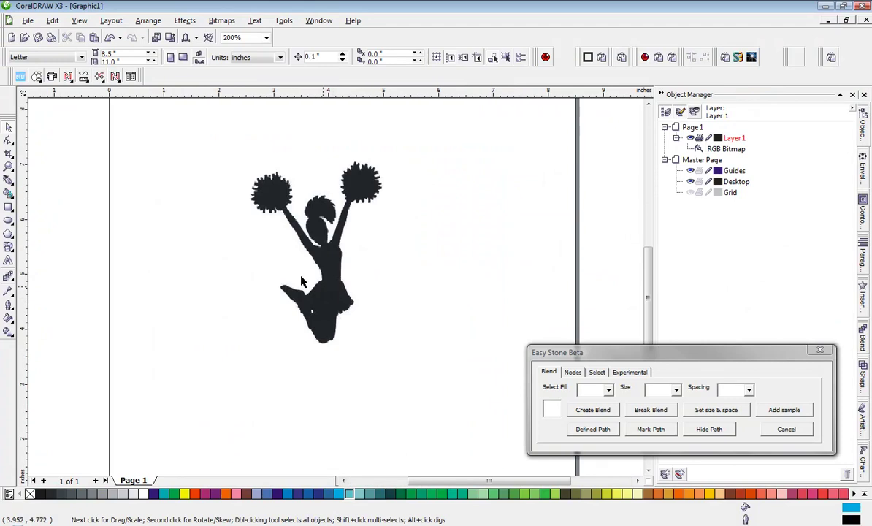
click(246, 184)
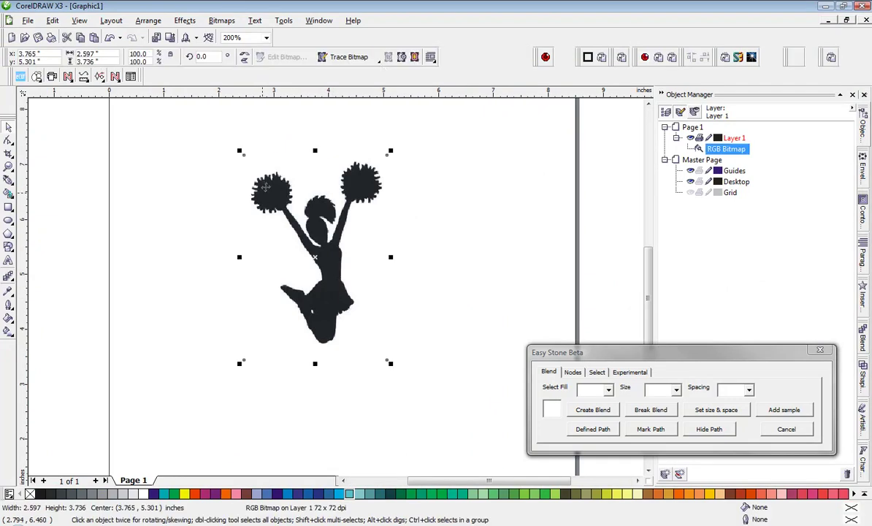
click(380, 61)
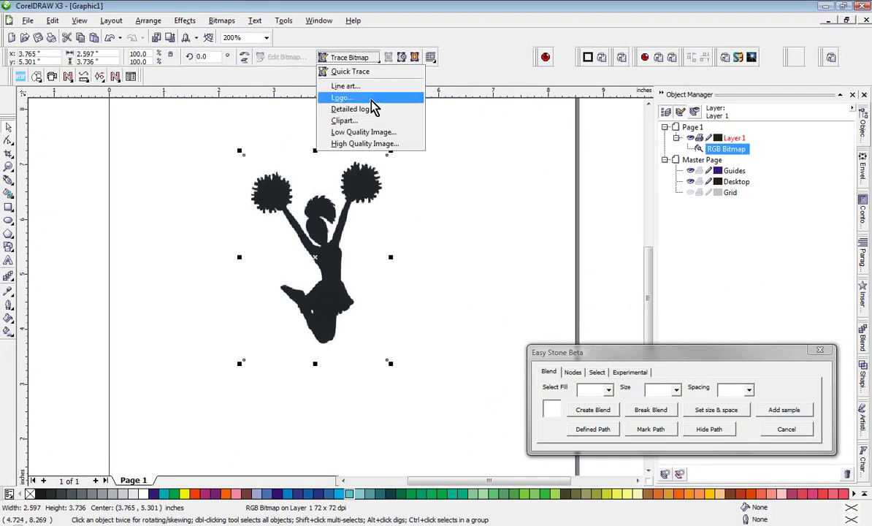
click(343, 135)
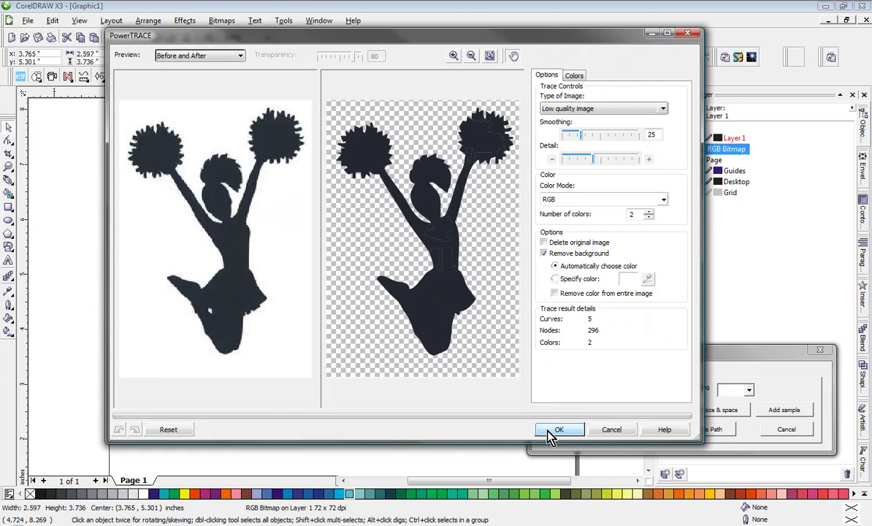
click(556, 430)
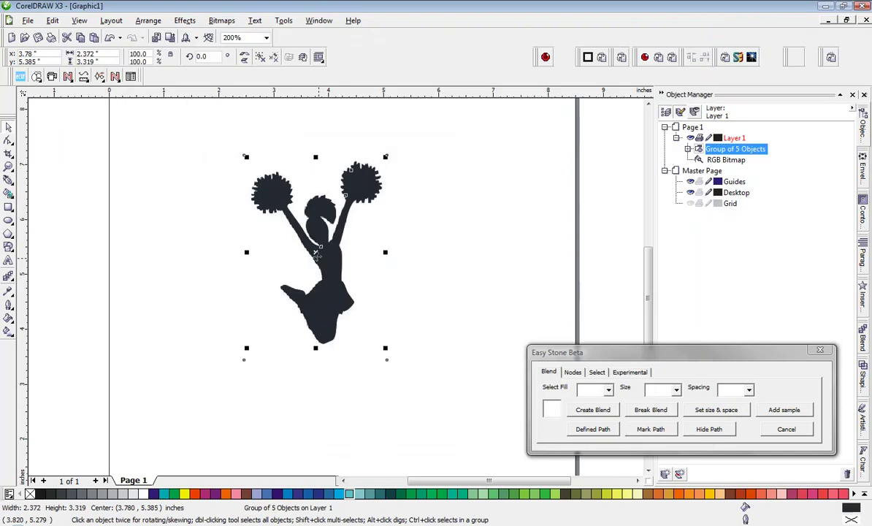
Step: Delete the original bitmap from beneath the traced silhouette and put the traced group back in its place
drag(315, 254, 502, 247)
click(186, 149)
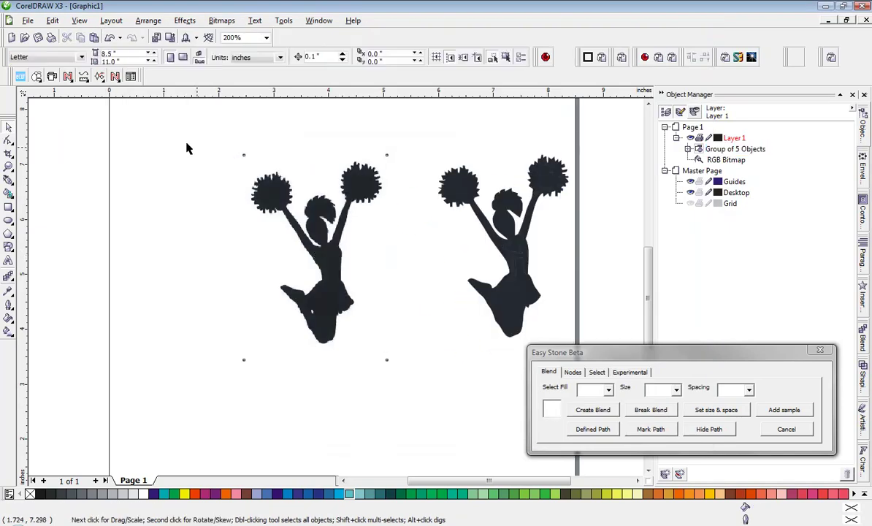
drag(161, 125, 410, 363)
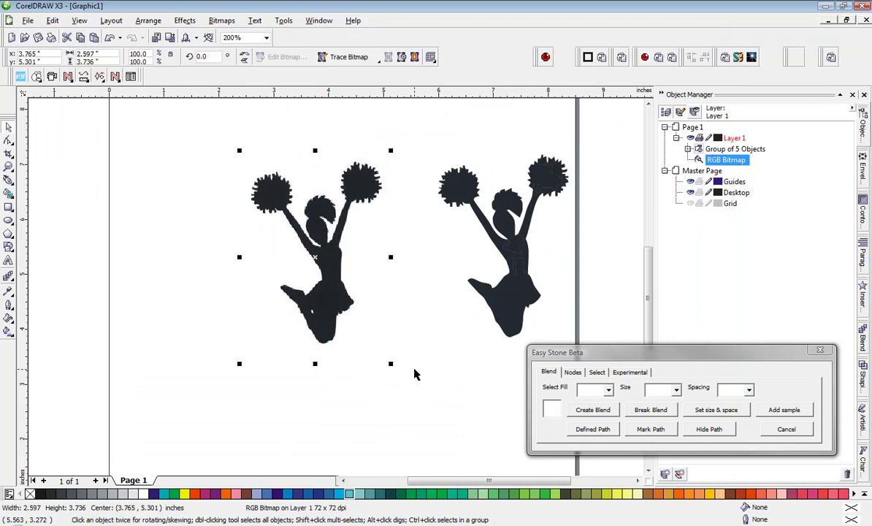
key(Delete)
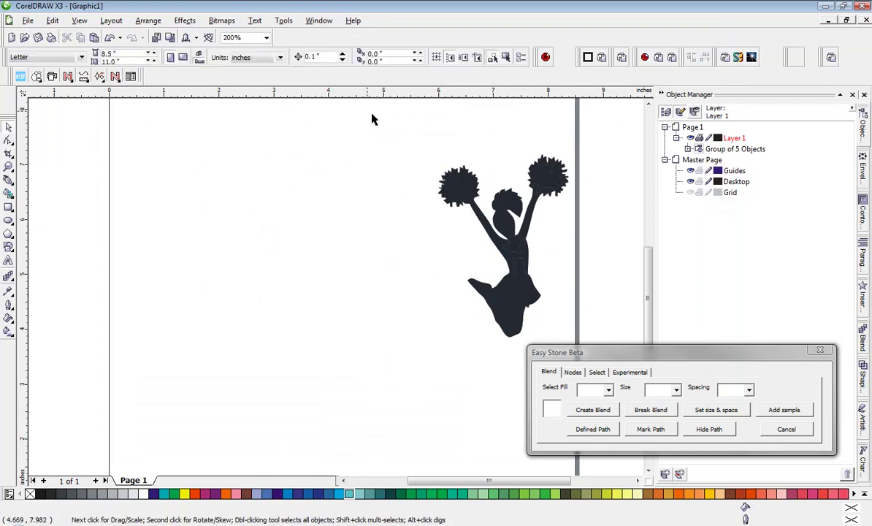
drag(399, 72, 578, 357)
drag(518, 292, 335, 303)
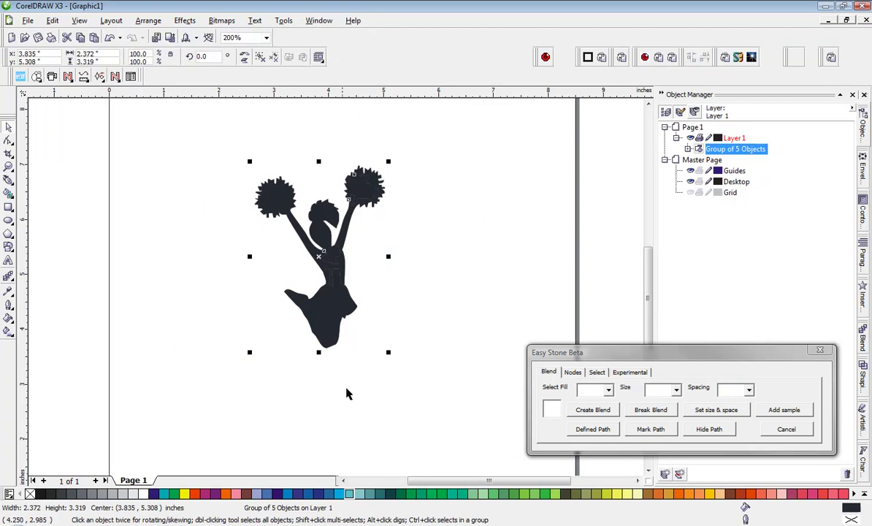
Step: Show the traced silhouette in Wireframe view to examine its separate overlapping outlines
click(78, 20)
click(91, 46)
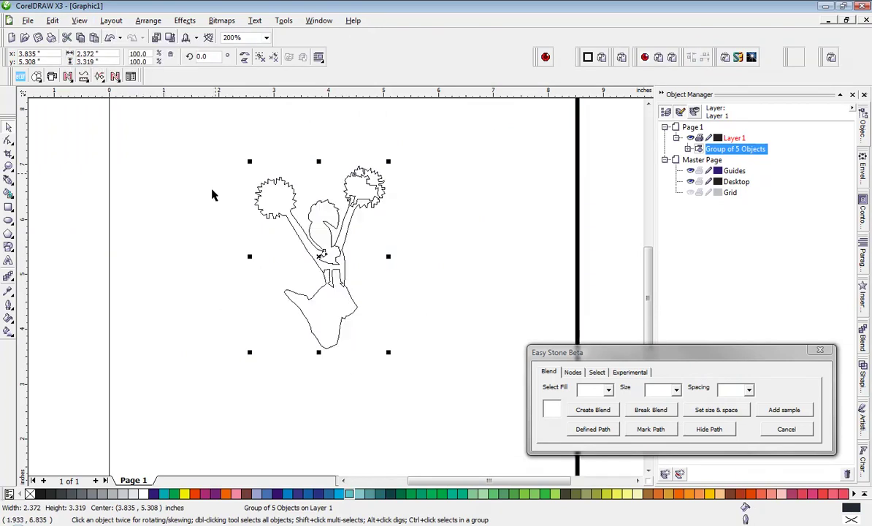
click(195, 246)
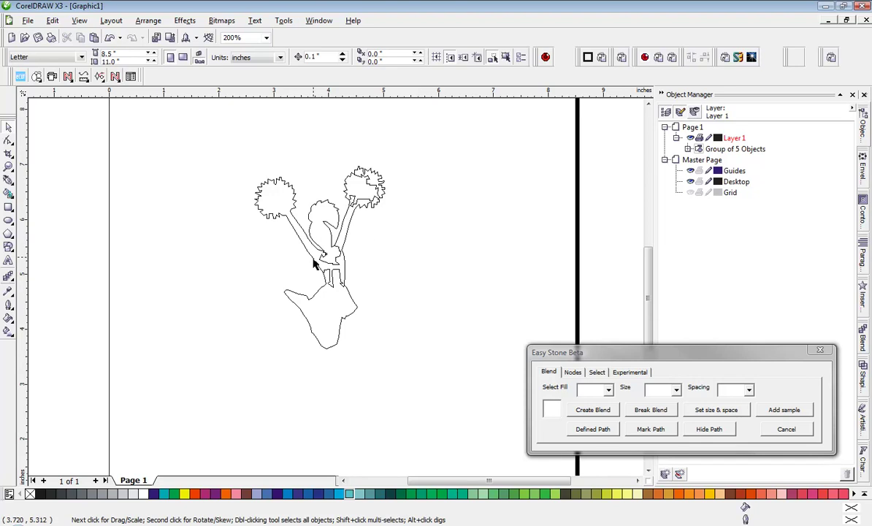
Step: Ungroup the traced silhouette and weld its five curves into a single outline
drag(448, 144, 210, 376)
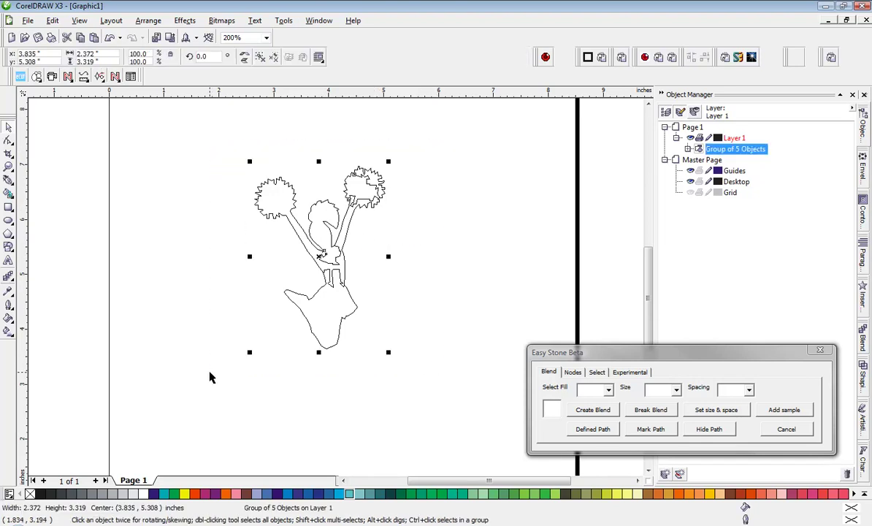
right_click(730, 149)
click(757, 167)
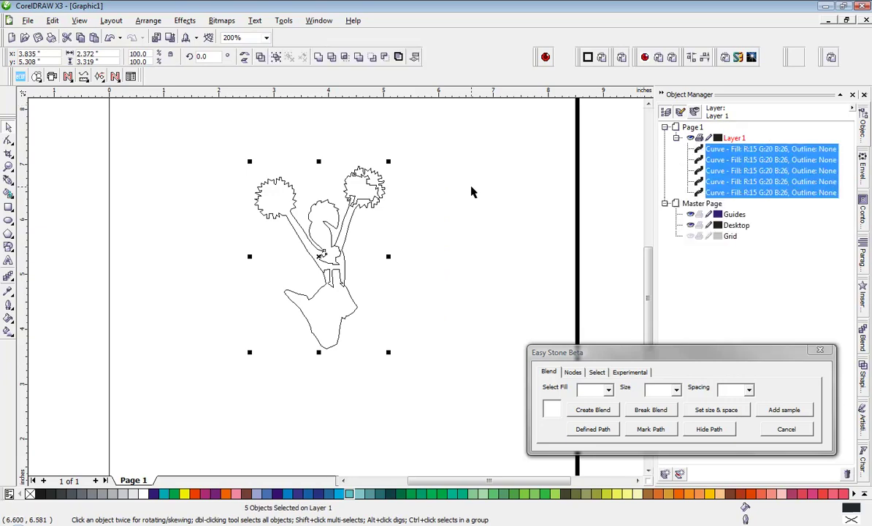
click(315, 57)
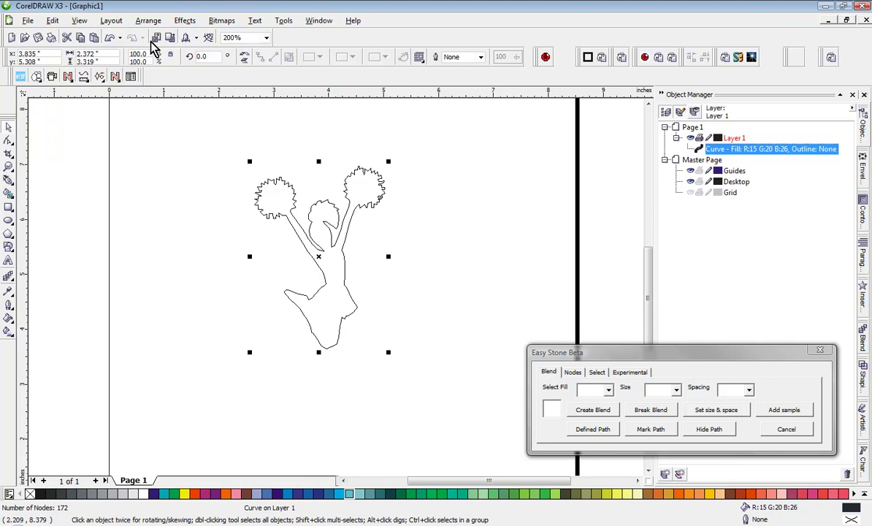
Step: Switch the display to Enhanced view and fill the silhouette curve with Ice Blue
click(79, 21)
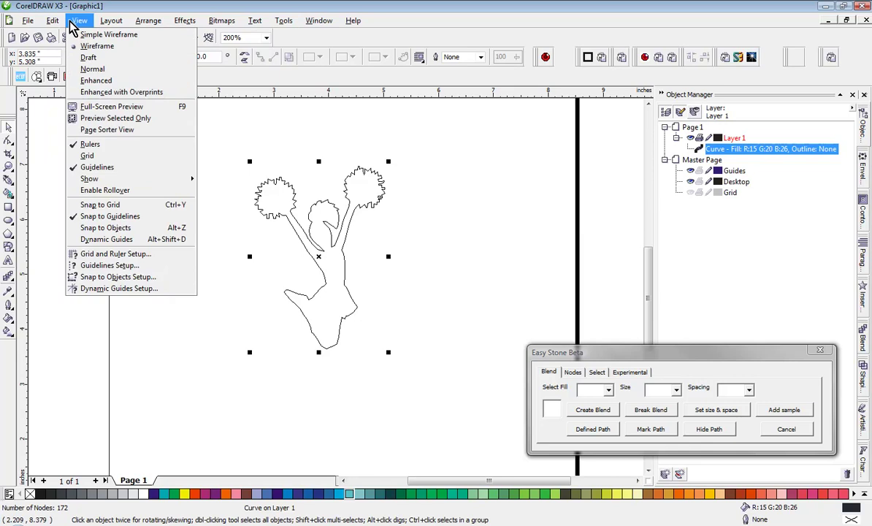
click(96, 80)
click(350, 494)
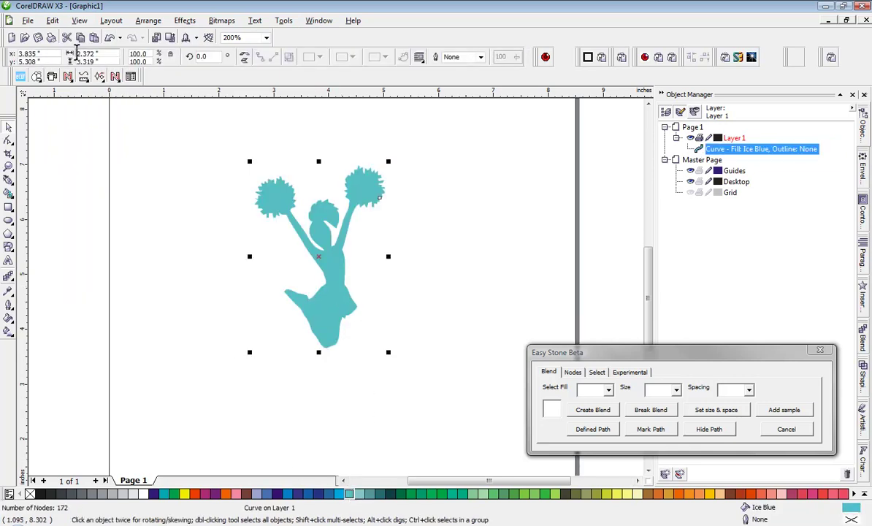
Step: Scale the silhouette proportionally to a height of 6 inches
click(101, 61)
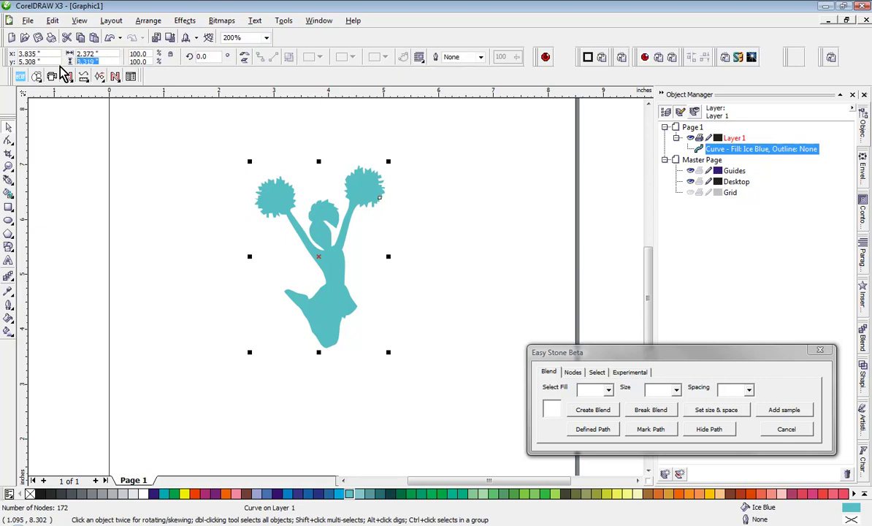
text(6)
key(Return)
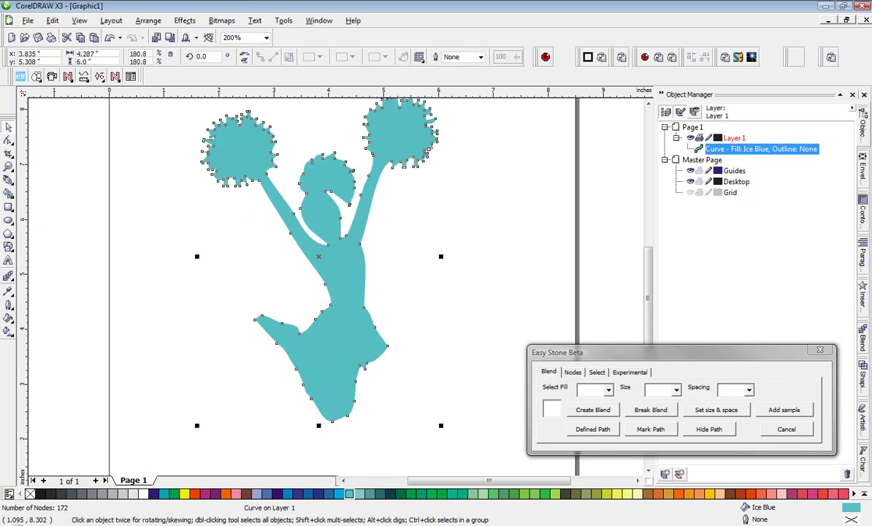
click(193, 260)
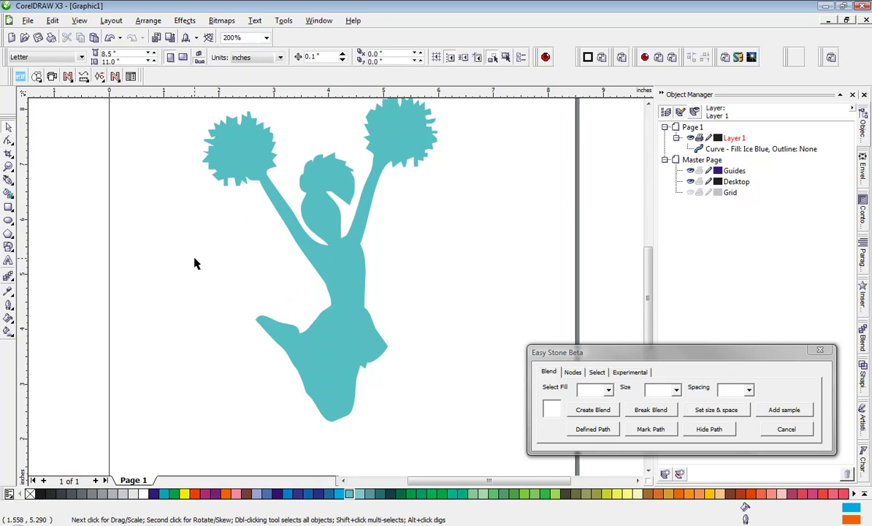
Step: Move the silhouette slightly toward the page center, to about x 4.17 and y 5.59 inches
scroll(334, 292, down, 2)
scroll(334, 292, up, 1)
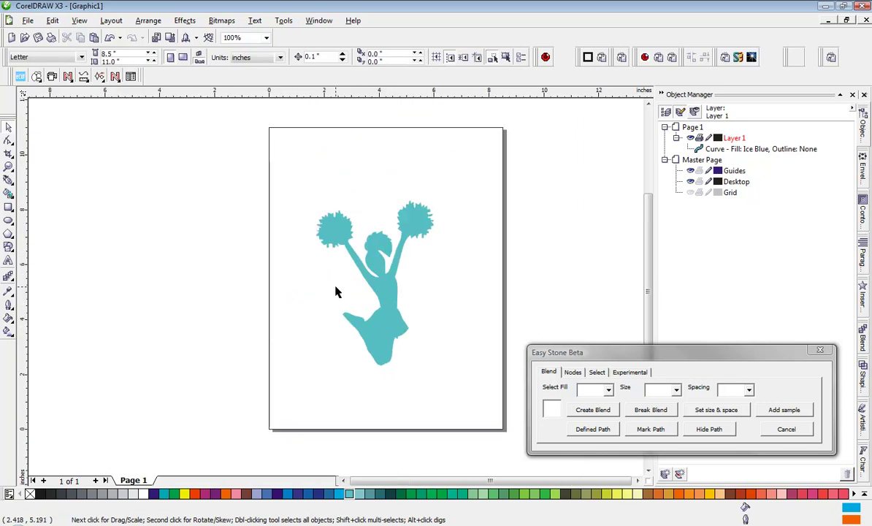
click(371, 335)
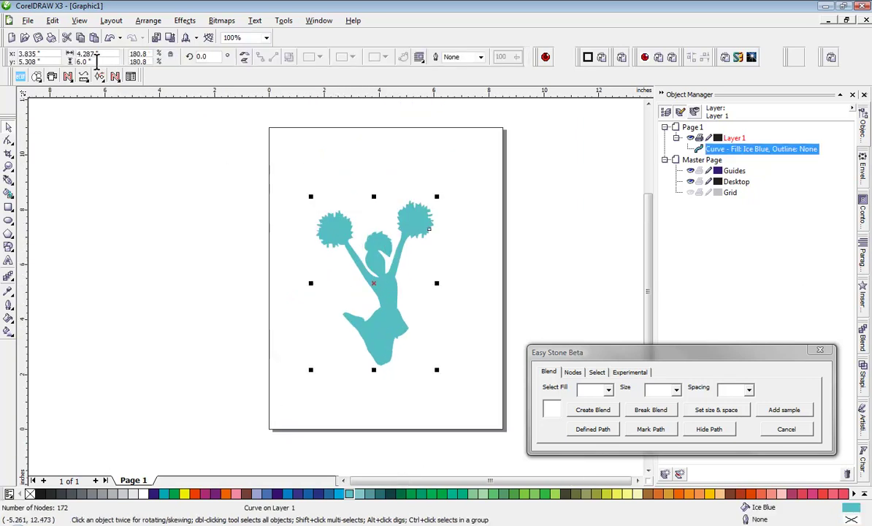
click(428, 276)
drag(394, 288, 404, 281)
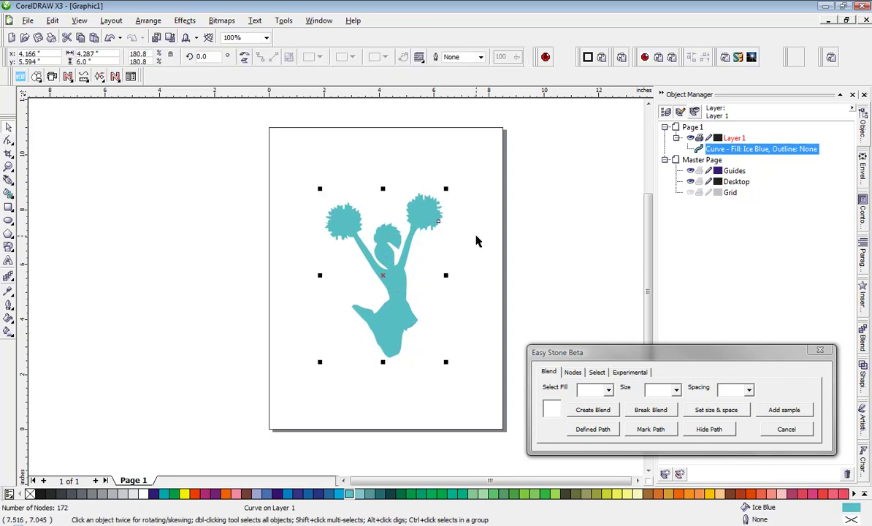
click(467, 261)
Step: Generate a Stone Graft fill of rhinestones over the silhouette and resize the stones to ss6
click(632, 371)
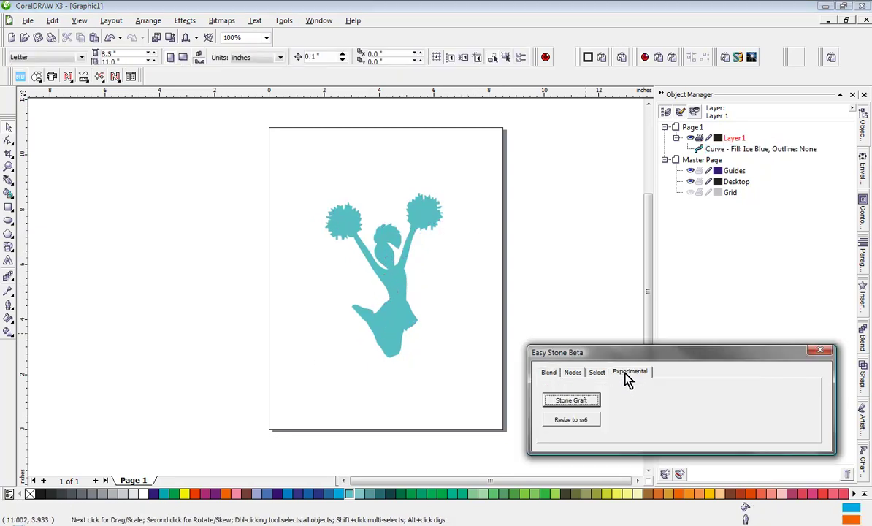
click(576, 402)
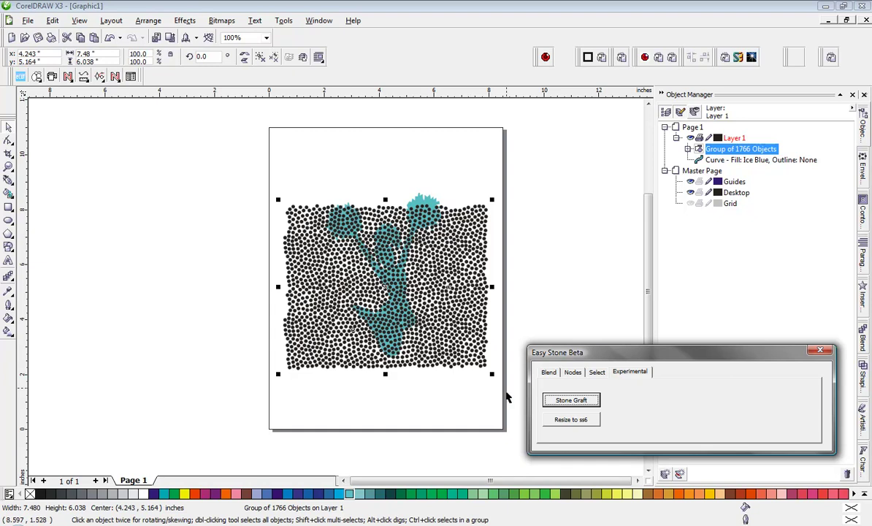
click(571, 420)
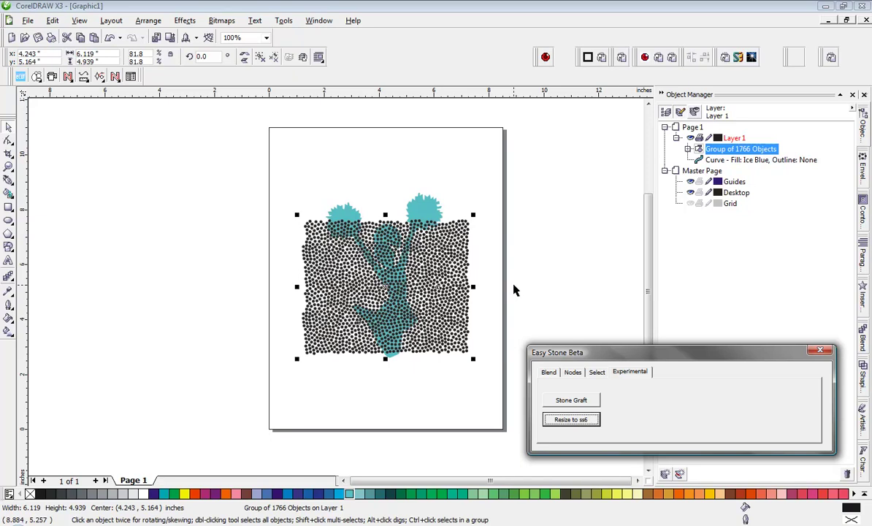
click(513, 291)
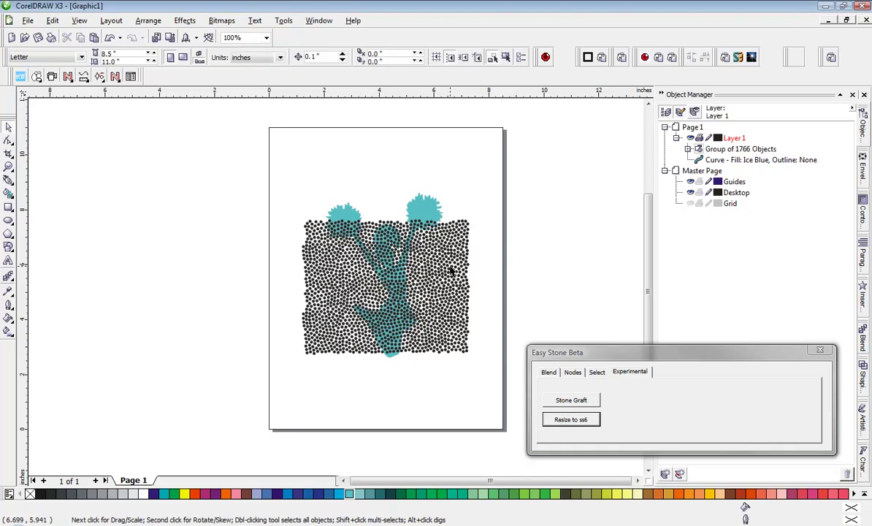
Step: Rotate the rhinestone group to about 69.7 degrees over the silhouette
click(422, 254)
click(421, 265)
drag(469, 357, 501, 221)
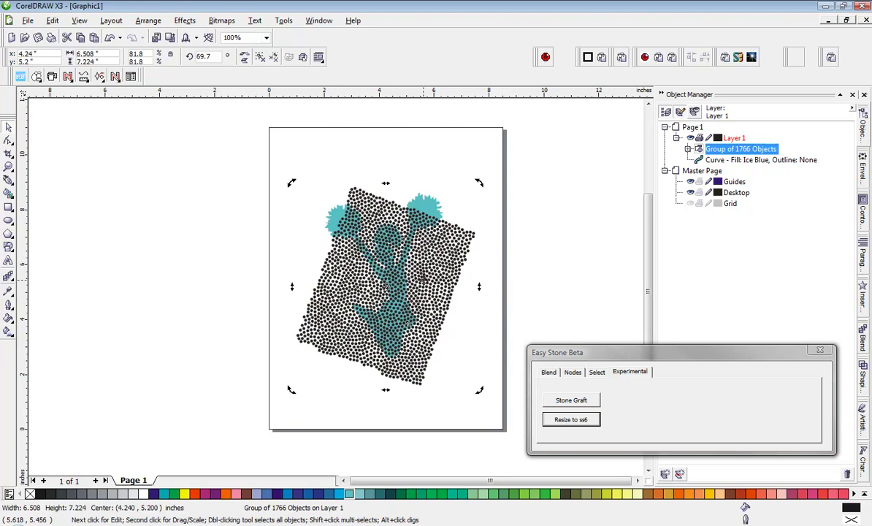
Step: Rotate the rhinestone group to about 60.9 degrees and center it at about x 3.98, y 6.14 inches so it covers the silhouette
drag(424, 277, 416, 258)
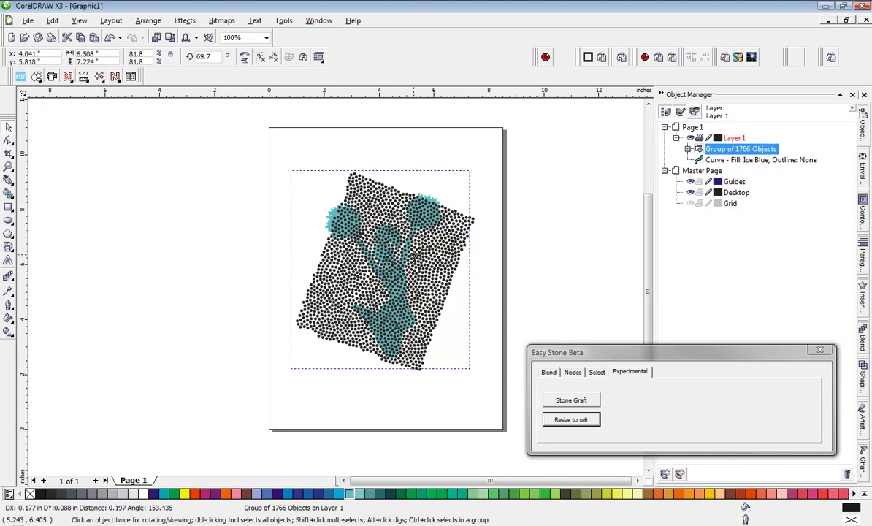
click(452, 202)
drag(475, 178, 486, 187)
drag(422, 251, 414, 241)
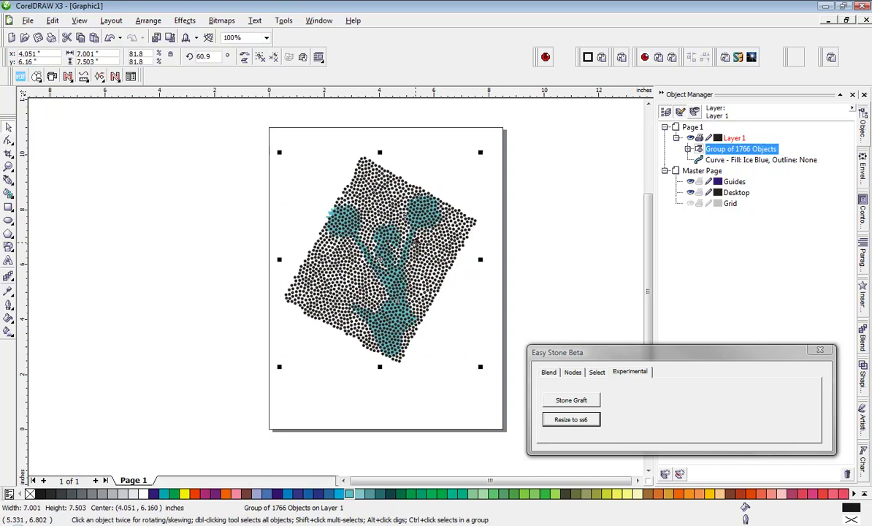
drag(360, 322, 358, 322)
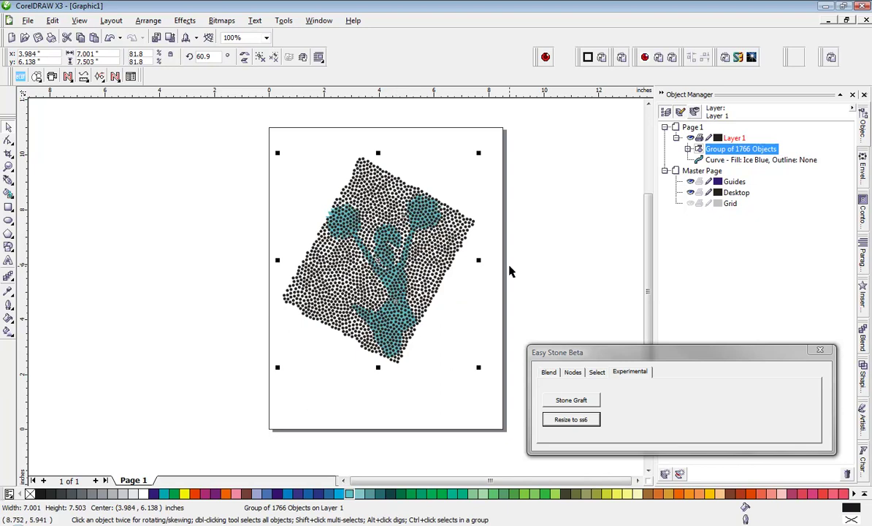
click(475, 251)
click(460, 238)
Step: Ungroup the rhinestones and select only the ice blue cheerleader silhouette curve
right_click(730, 150)
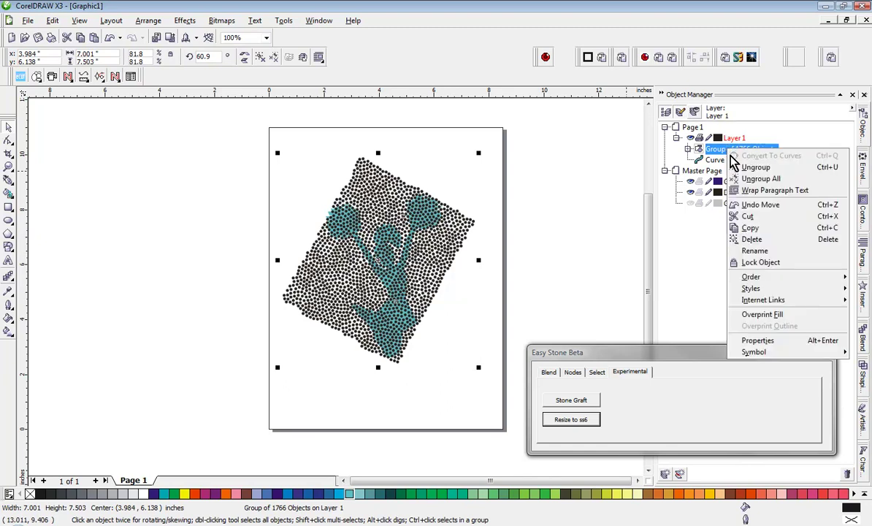
click(757, 167)
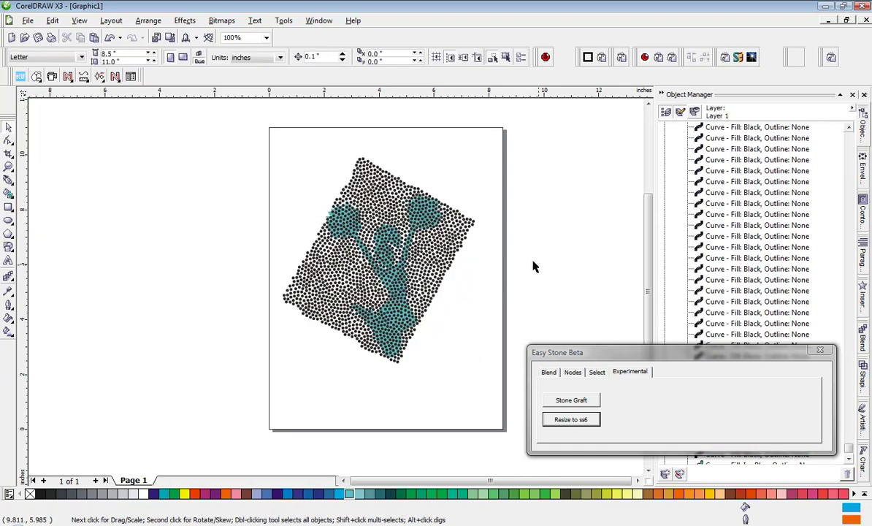
scroll(365, 219, up, 1)
scroll(259, 285, up, 2)
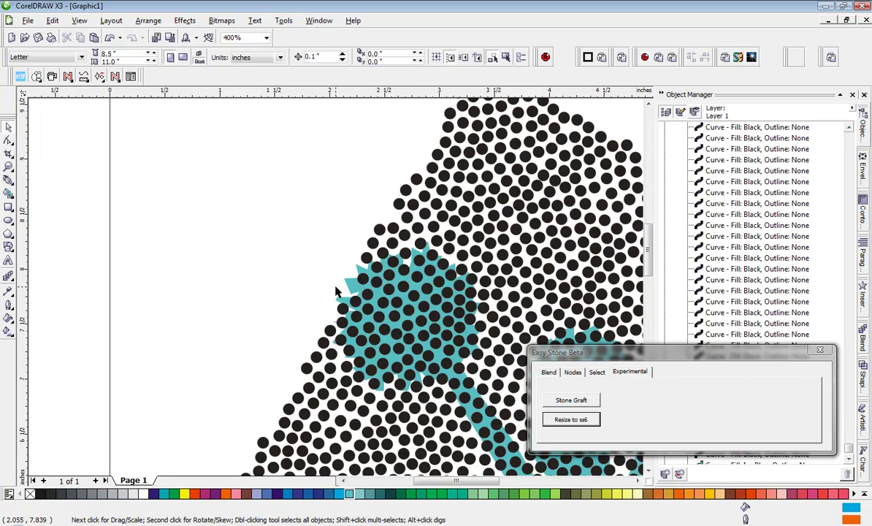
click(316, 282)
scroll(336, 291, down, 2)
scroll(336, 290, down, 1)
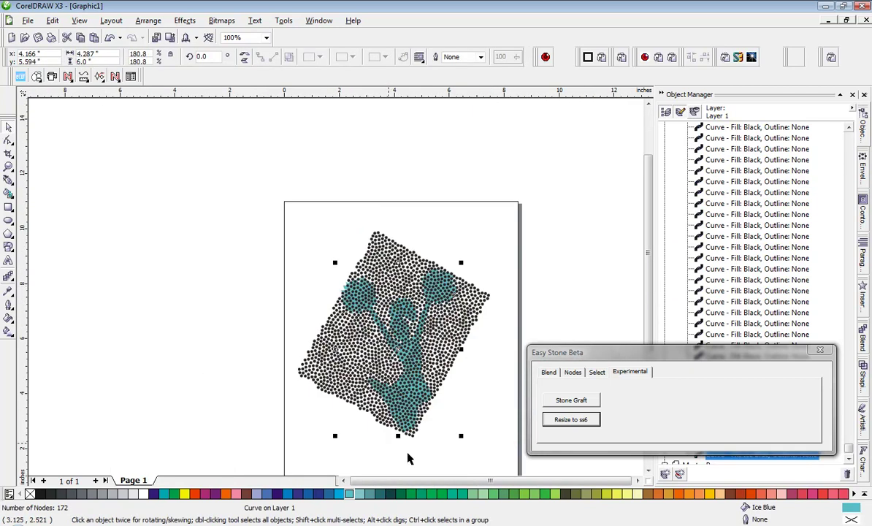
Step: Select by outline only the stones outside the silhouette, accepting the conversion of objects to curves, and delete those stones
click(596, 373)
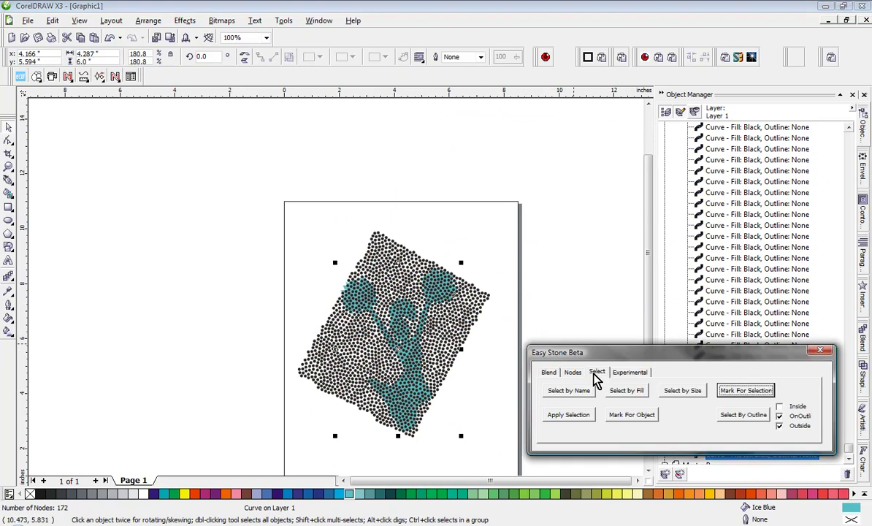
click(779, 425)
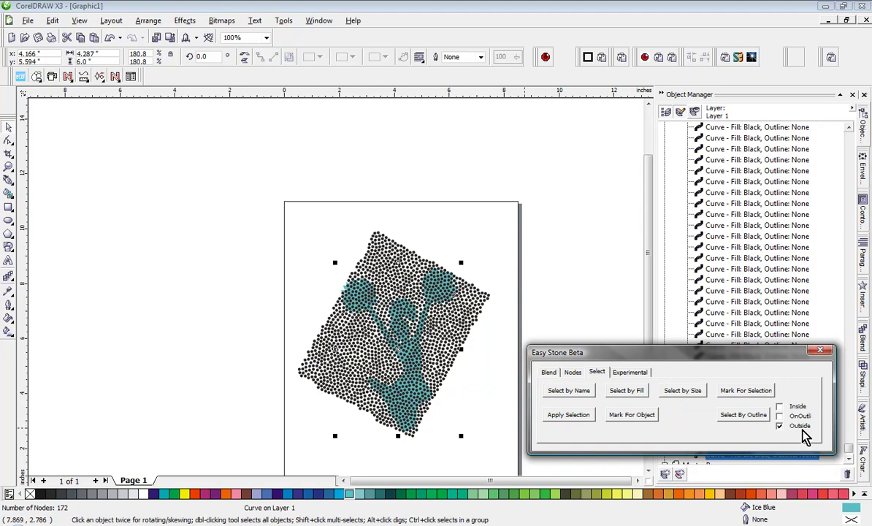
click(731, 416)
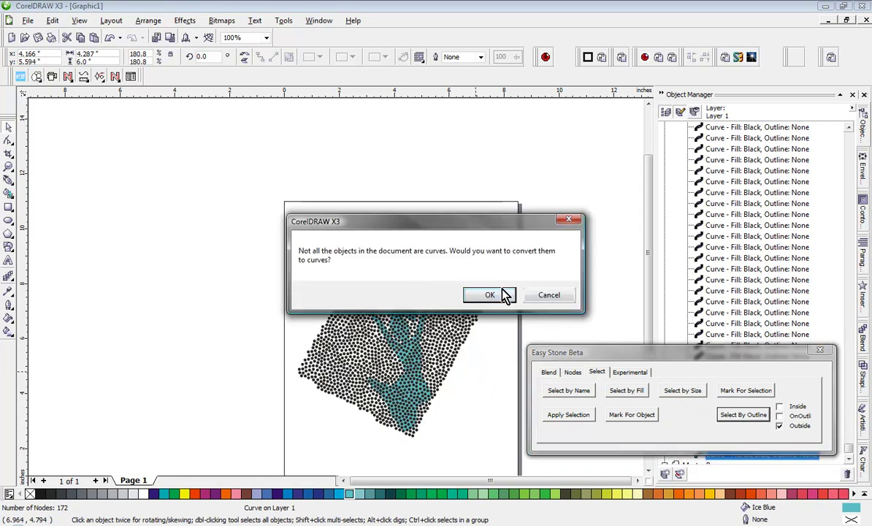
click(504, 294)
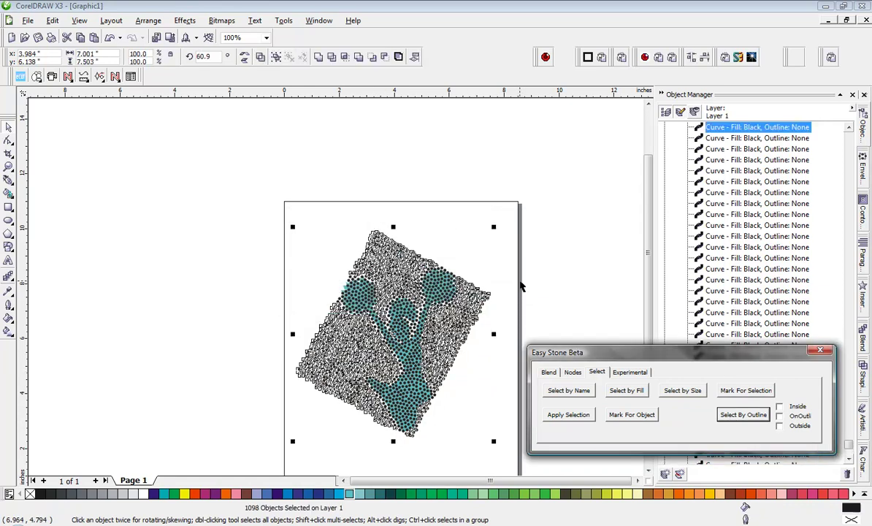
click(436, 24)
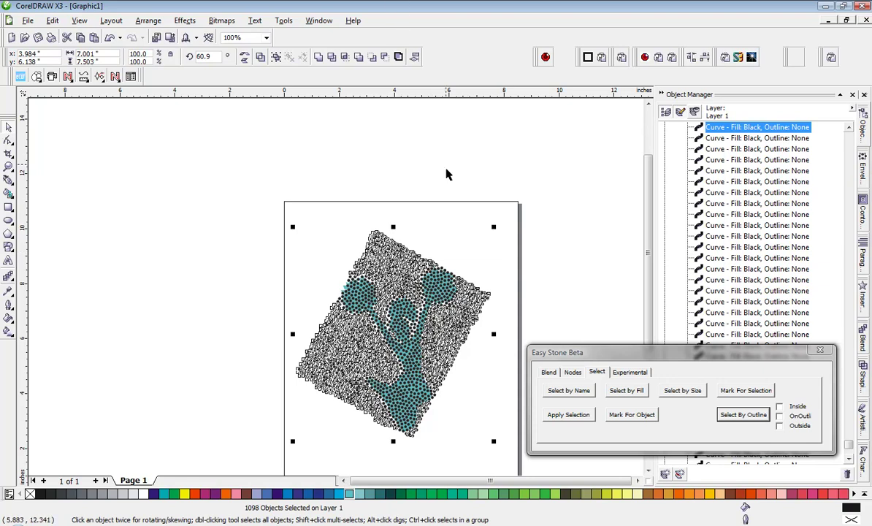
scroll(337, 237, down, 5)
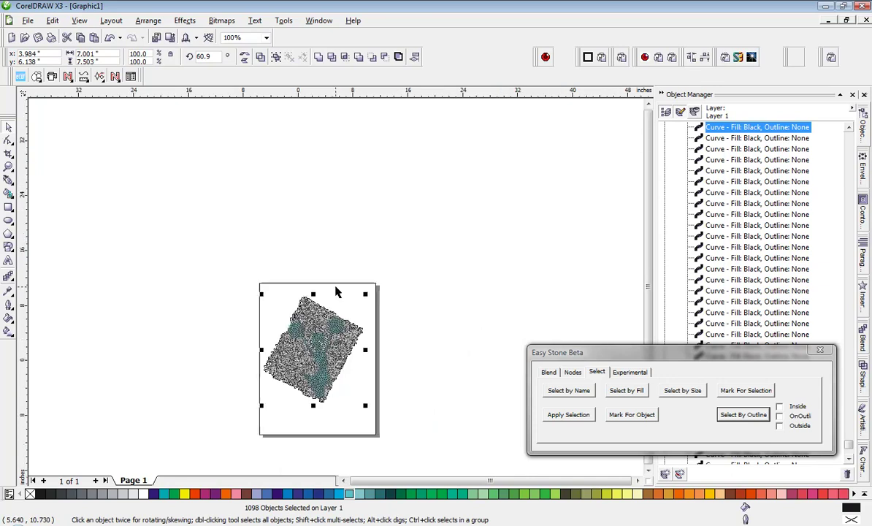
scroll(329, 301, up, 5)
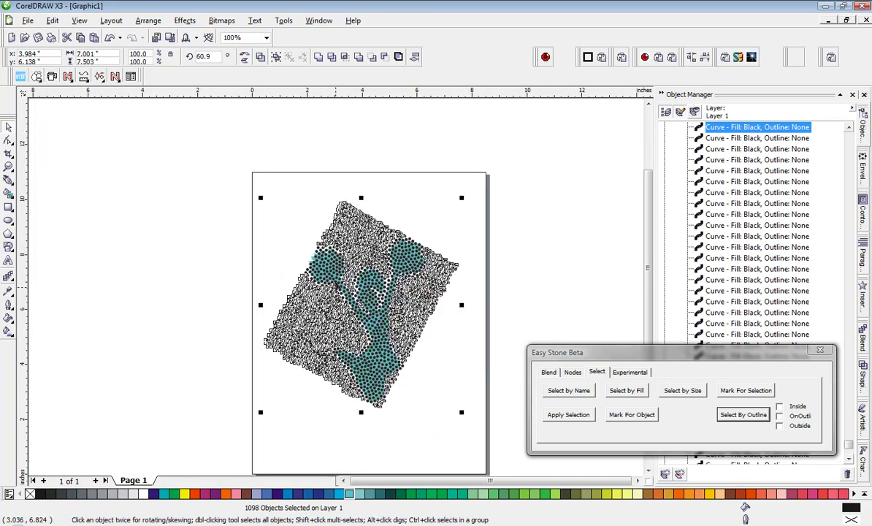
key(Delete)
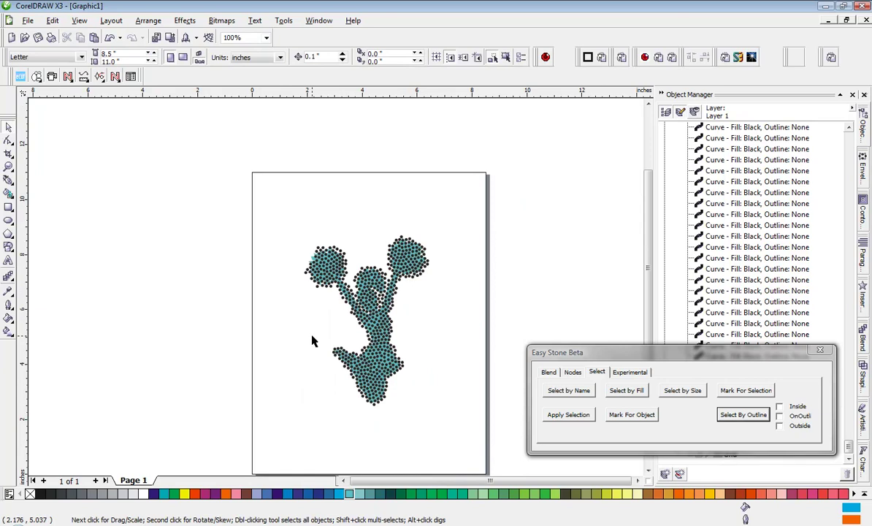
Step: Delete the five stray stones along the outer lower edge of the left arm, just below the pom-pom
scroll(330, 315, up, 1)
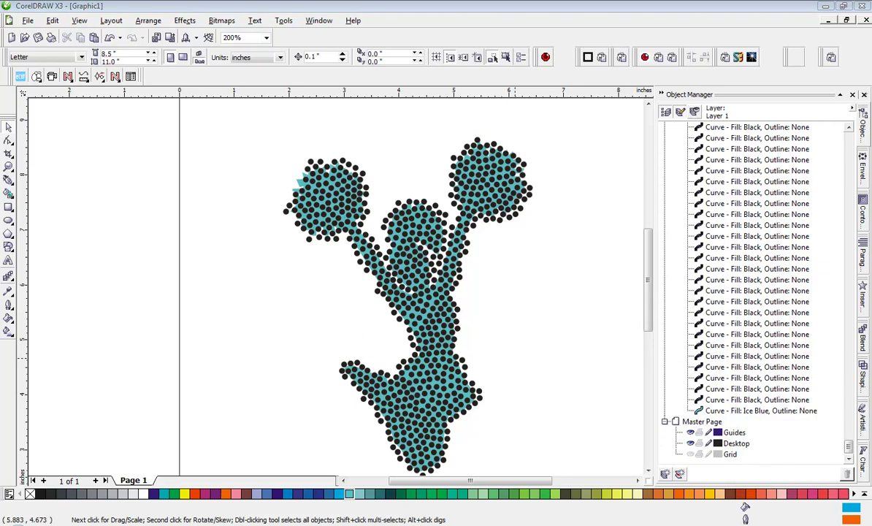
scroll(429, 233, up, 1)
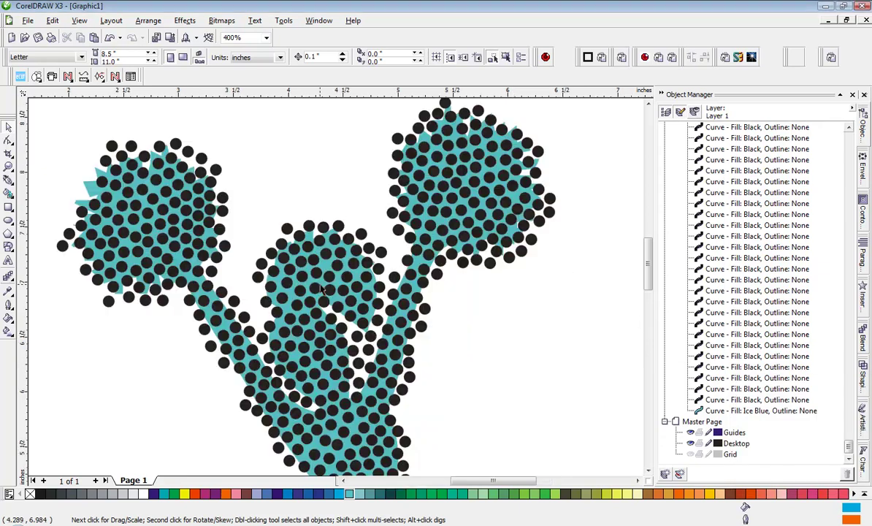
scroll(322, 290, down, 1)
scroll(275, 275, up, 1)
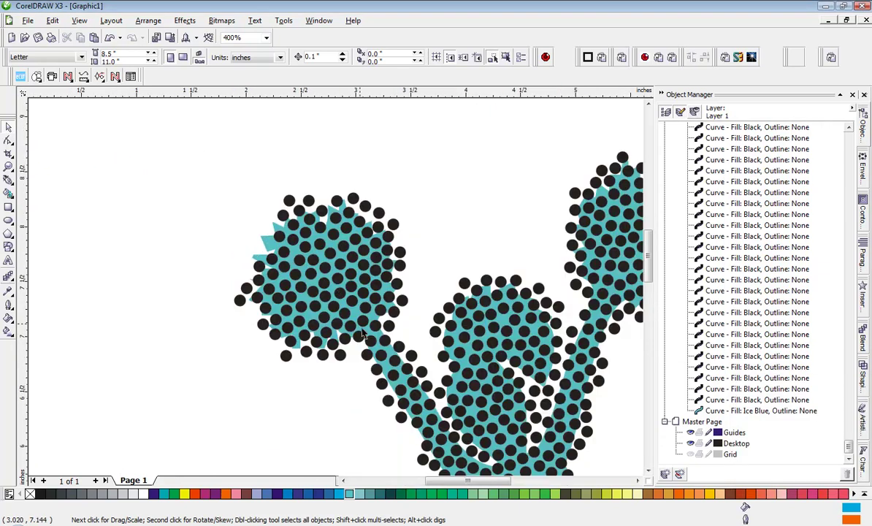
scroll(401, 370, up, 1)
click(271, 267)
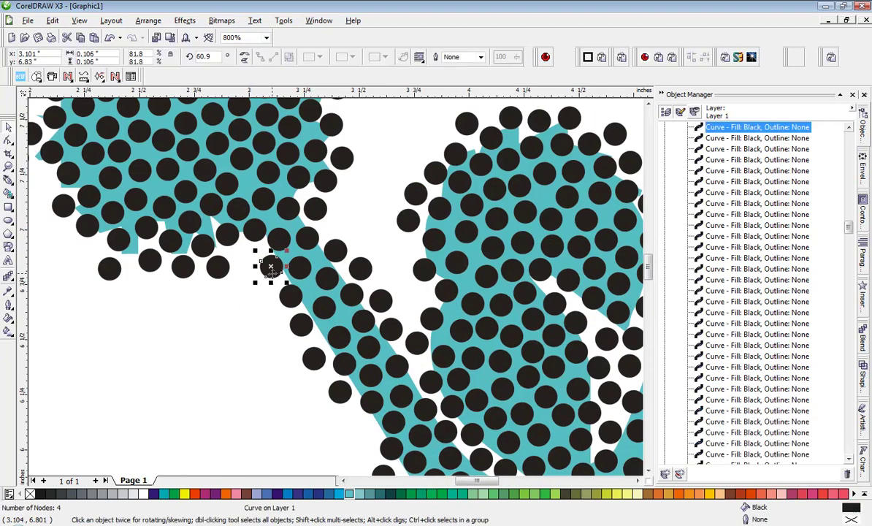
key(Delete)
click(290, 296)
key(Delete)
click(299, 322)
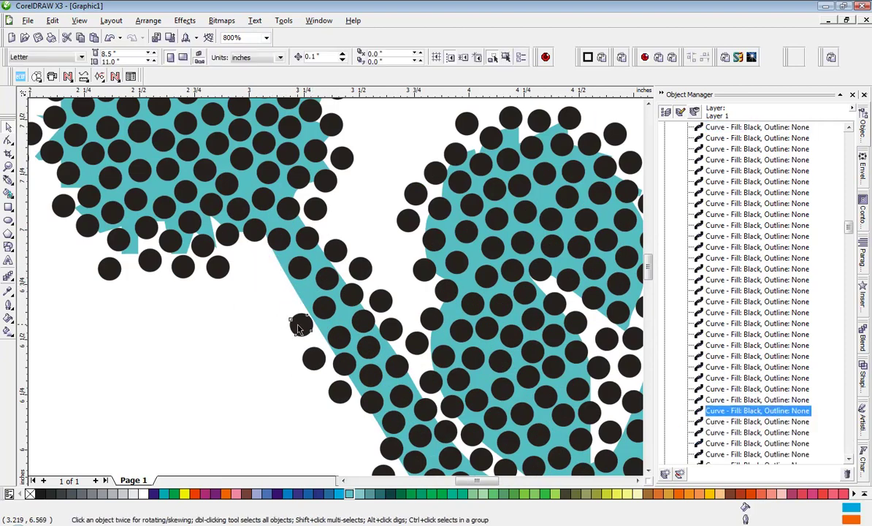
key(Delete)
click(311, 361)
key(Delete)
click(338, 391)
key(Delete)
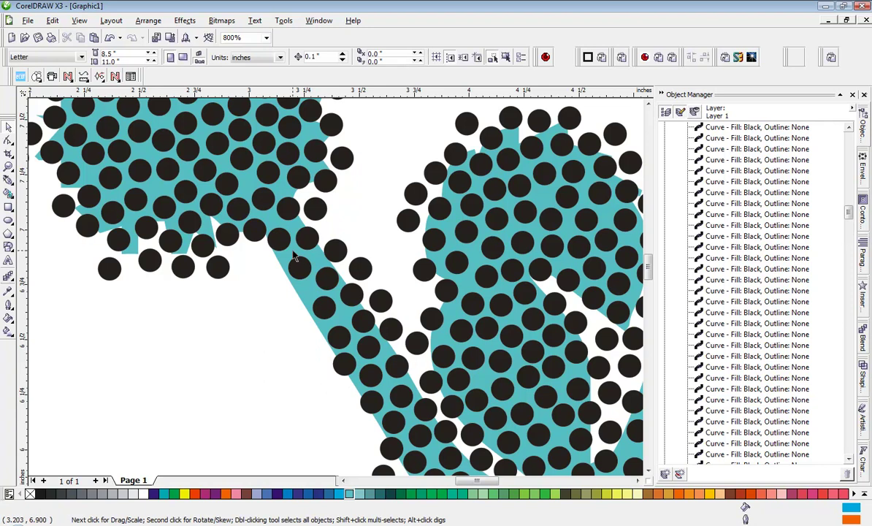
Step: Reposition three stones at the top of the left arm where it meets the pom-pom, fitting them within the silhouette
scroll(290, 250, up, 1)
drag(314, 259, 305, 271)
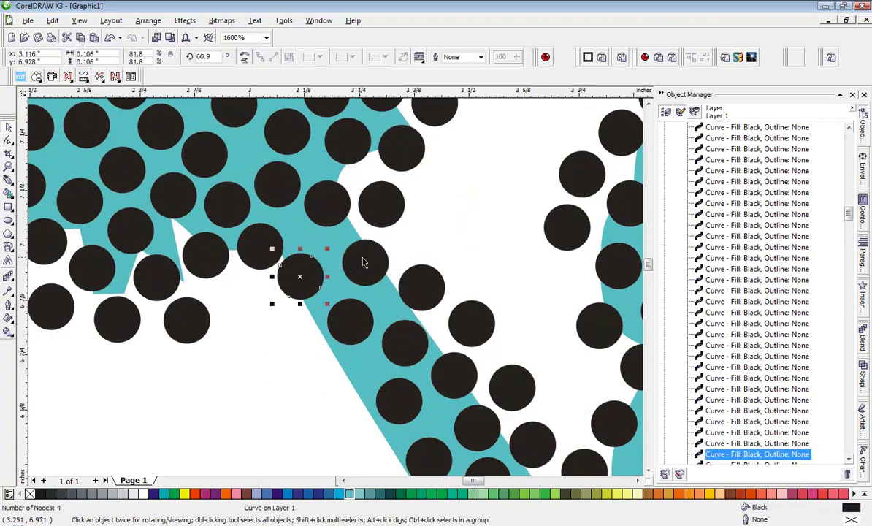
drag(369, 253, 352, 239)
drag(340, 313, 328, 311)
click(315, 276)
mouse_move(315, 276)
mouse_down()
mouse_move(307, 267)
mouse_move(319, 279)
mouse_up()
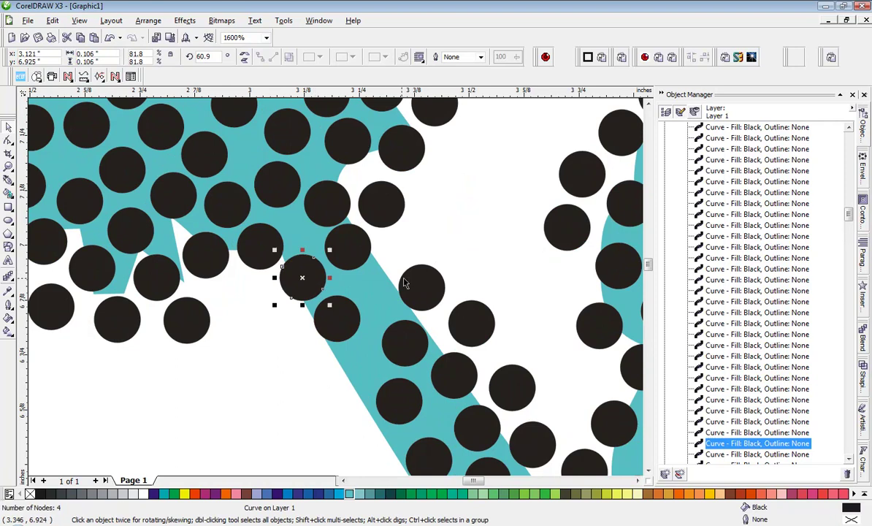
Step: Move five stones farther down the left arm to form two evenly spaced rows inside its edges
drag(427, 285, 375, 289)
drag(399, 346, 361, 364)
drag(452, 375, 407, 332)
drag(395, 405, 386, 411)
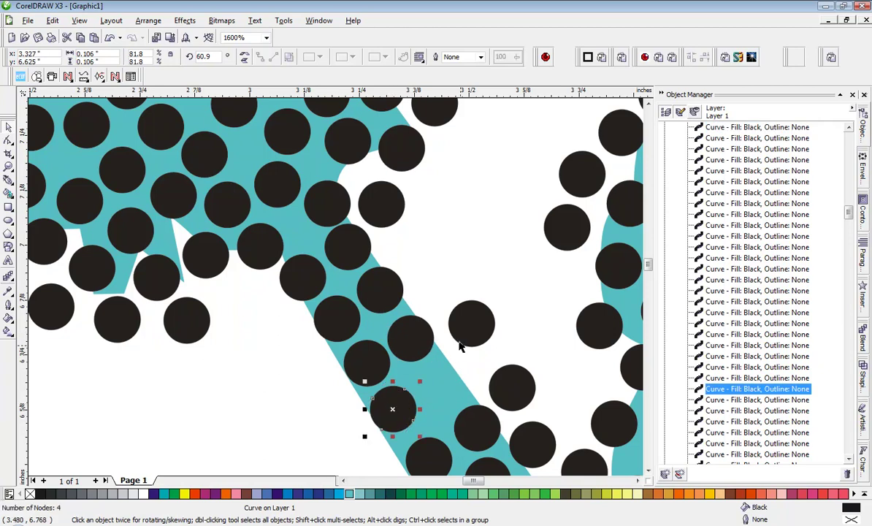
drag(471, 325, 438, 381)
Step: Delete the two stray stones just outside the left arm's inner edge, facing the head
scroll(338, 292, down, 1)
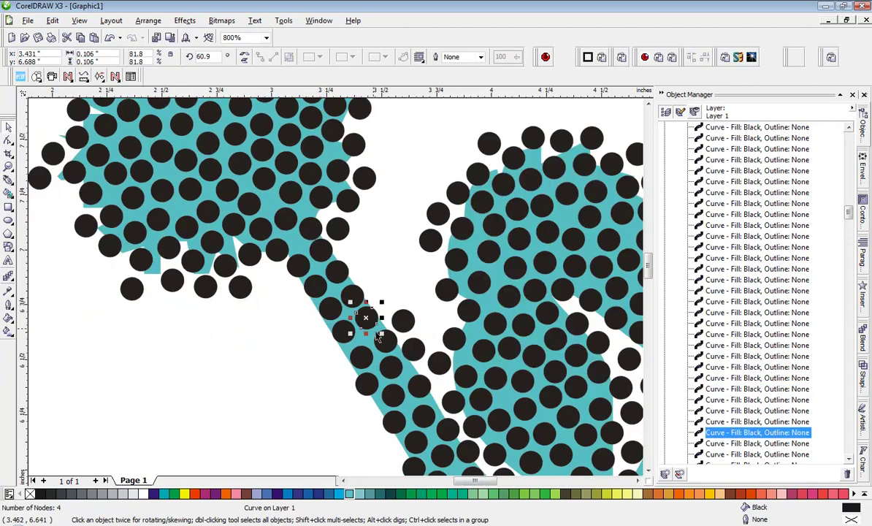
click(405, 325)
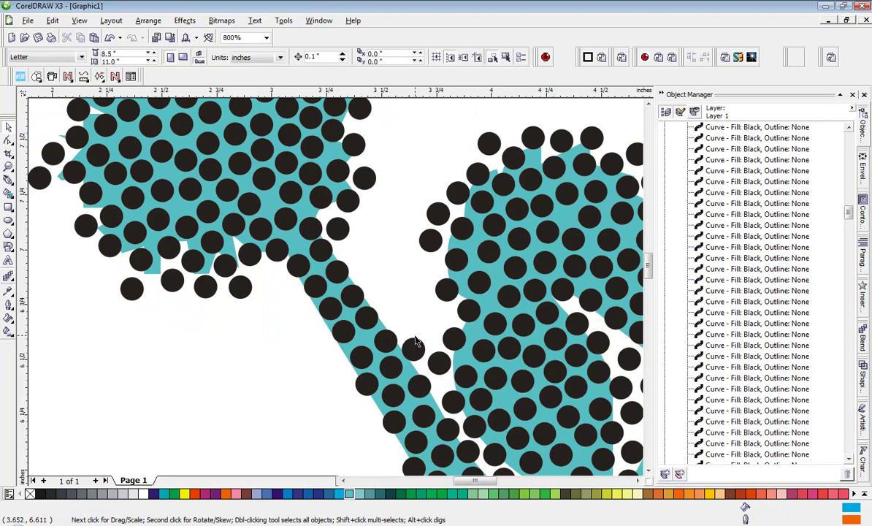
drag(402, 322, 384, 382)
Step: Adjust three stones near the middle of the left arm to continue the two evenly spaced rows
scroll(337, 292, up, 1)
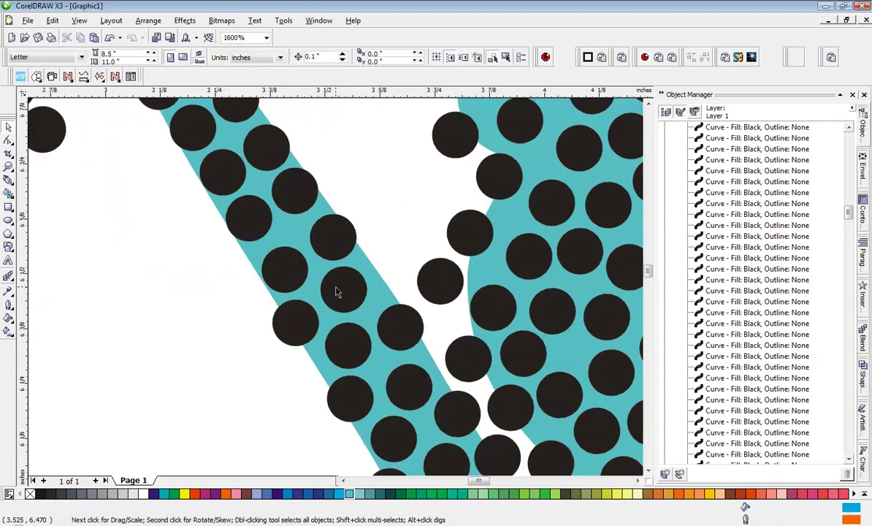
scroll(325, 248, up, 1)
drag(337, 282, 321, 274)
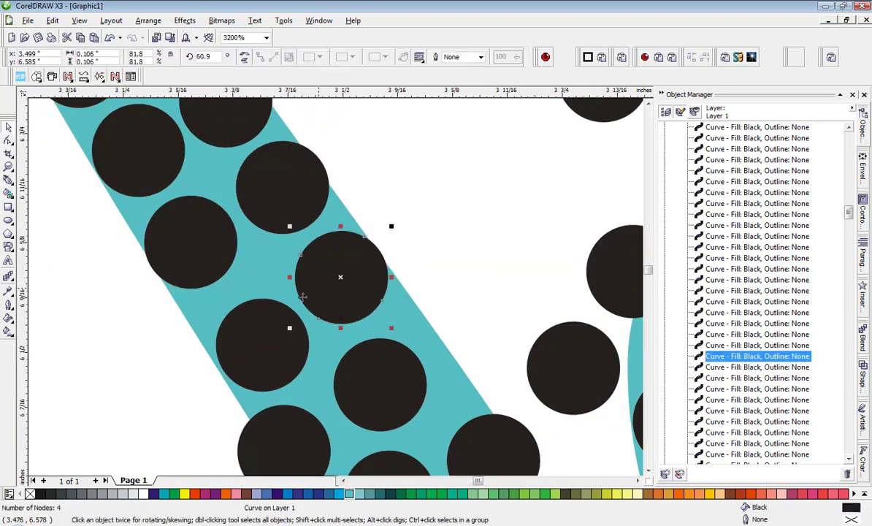
click(262, 320)
drag(261, 319, 250, 307)
drag(387, 383, 409, 360)
Step: Shift two more stones along the outer edge of the lower left arm to continue the outer row inside the silhouette
scroll(253, 293, down, 1)
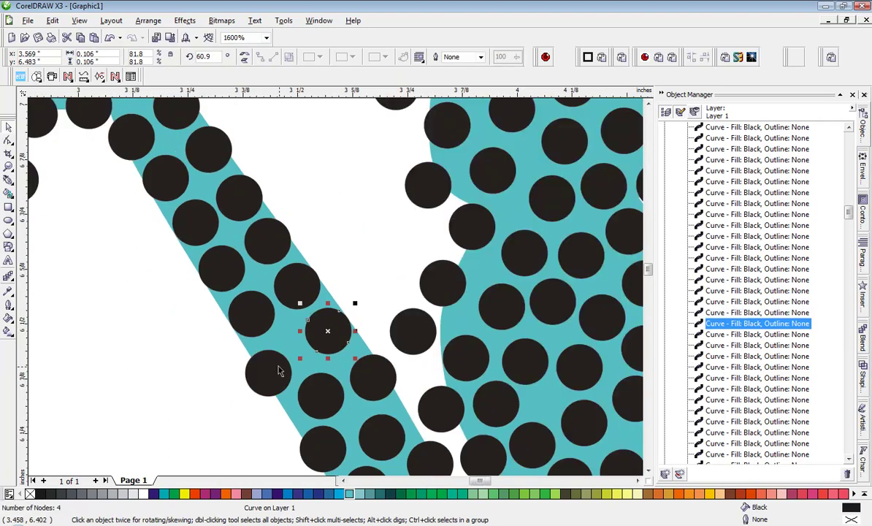
scroll(277, 370, up, 1)
drag(336, 292, 351, 279)
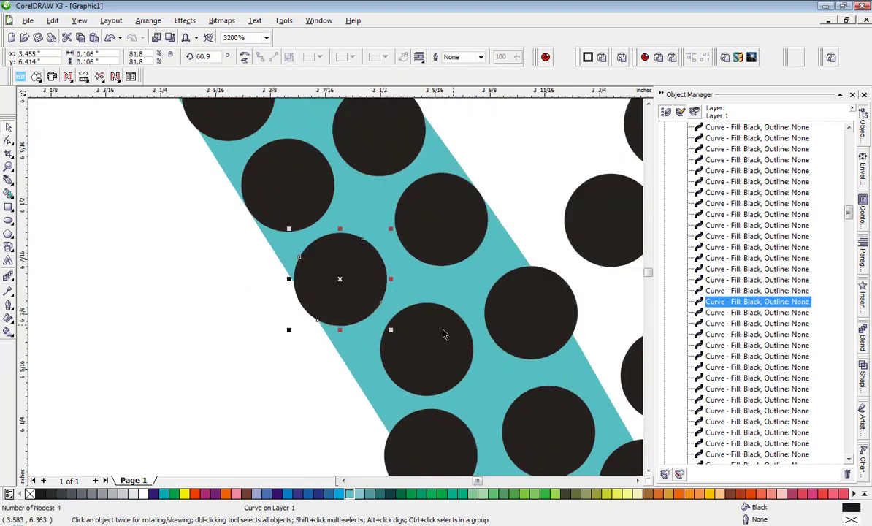
drag(442, 334, 419, 355)
click(510, 313)
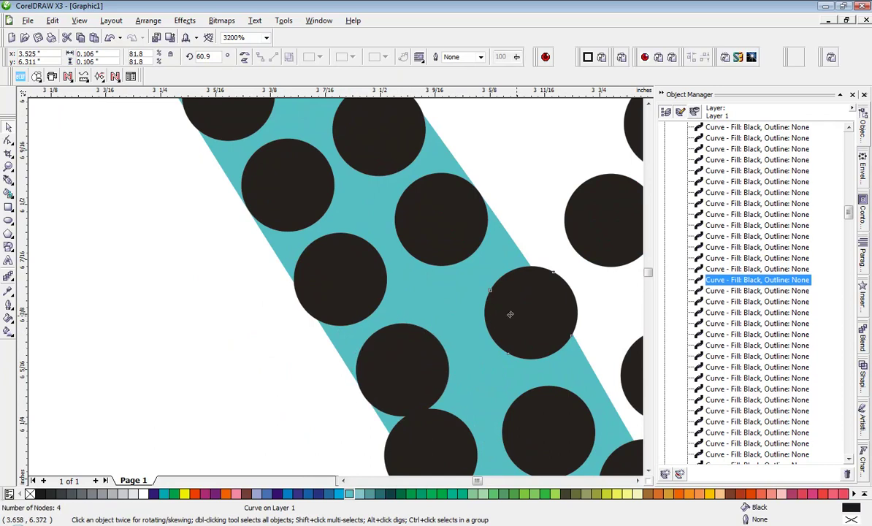